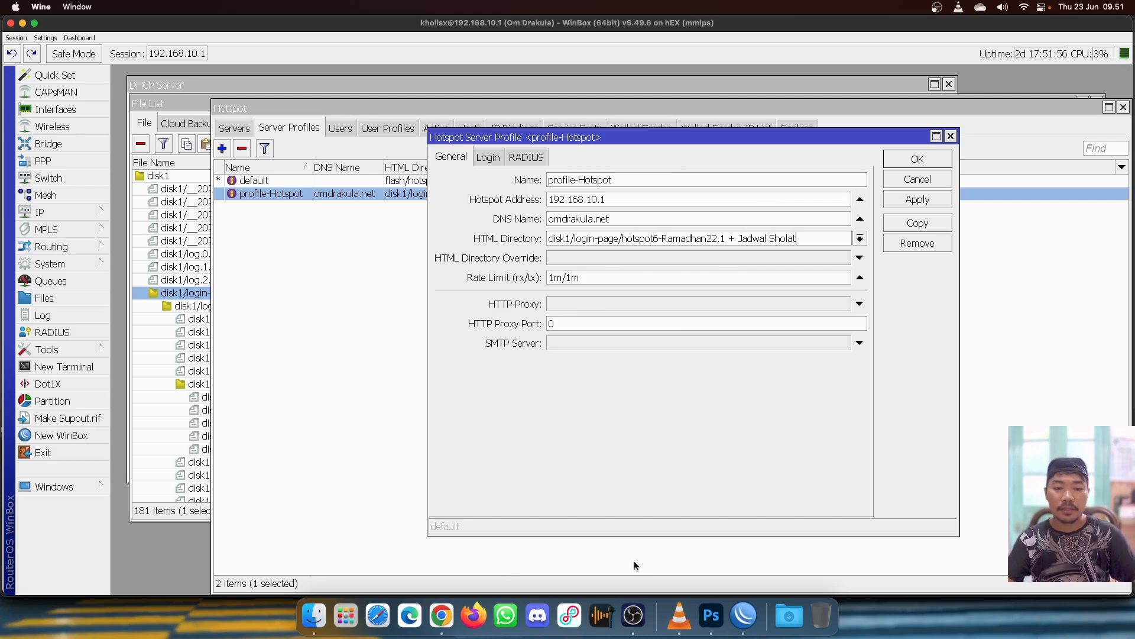
# Switch back to WinBox and close all windows open in the router session
pyautogui.click(638, 612)
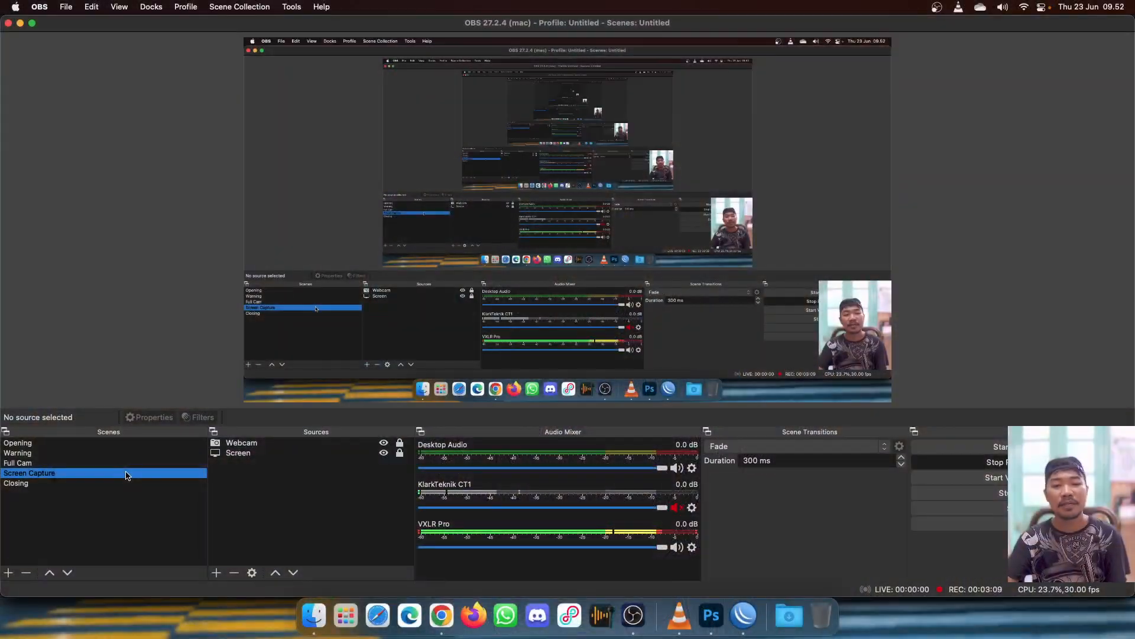
pyautogui.click(734, 604)
pyautogui.click(13, 38)
pyautogui.click(41, 110)
# Open the router's DNS settings, review the servers and the remote requests option, and close the dialog
pyautogui.click(83, 214)
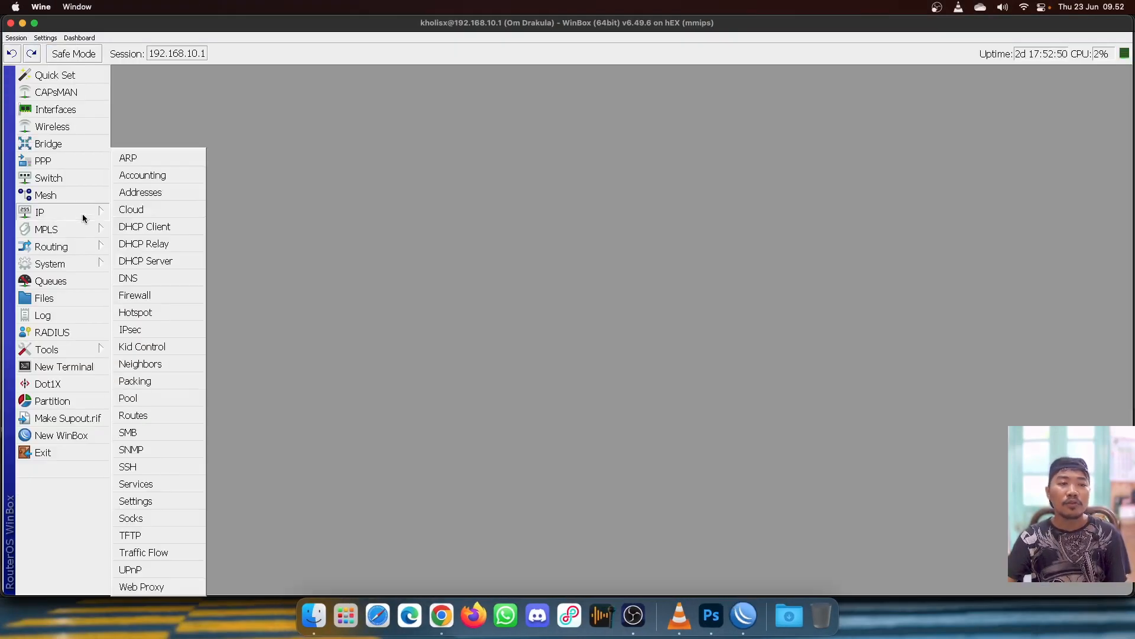
pyautogui.click(161, 282)
pyautogui.moveTo(556, 210); pyautogui.dragTo(382, 116)
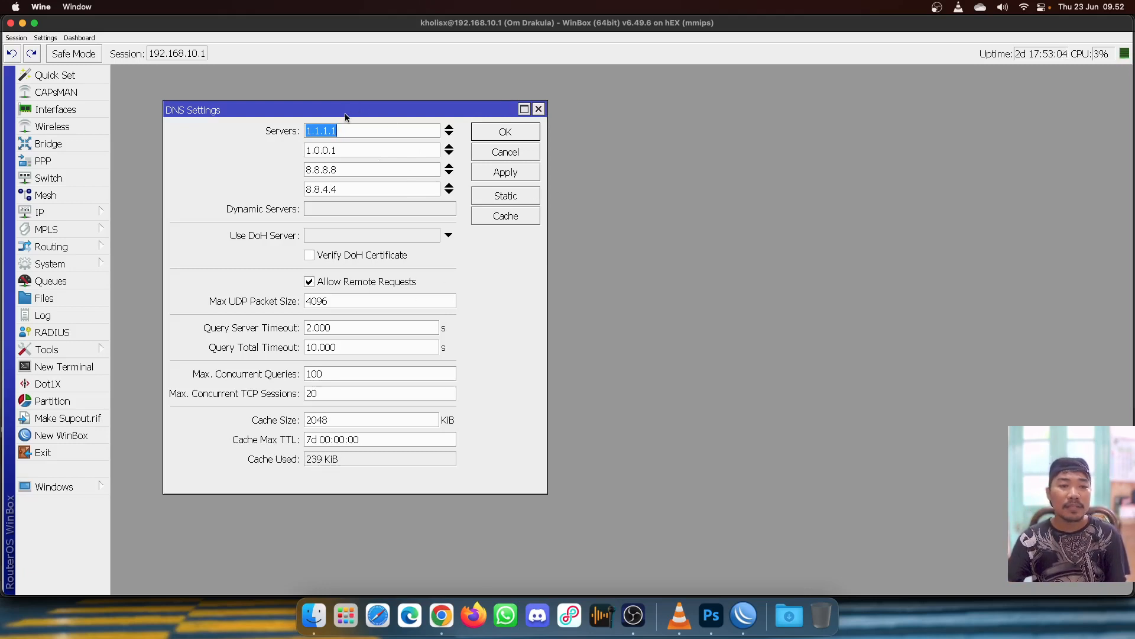
pyautogui.moveTo(346, 117); pyautogui.dragTo(307, 94)
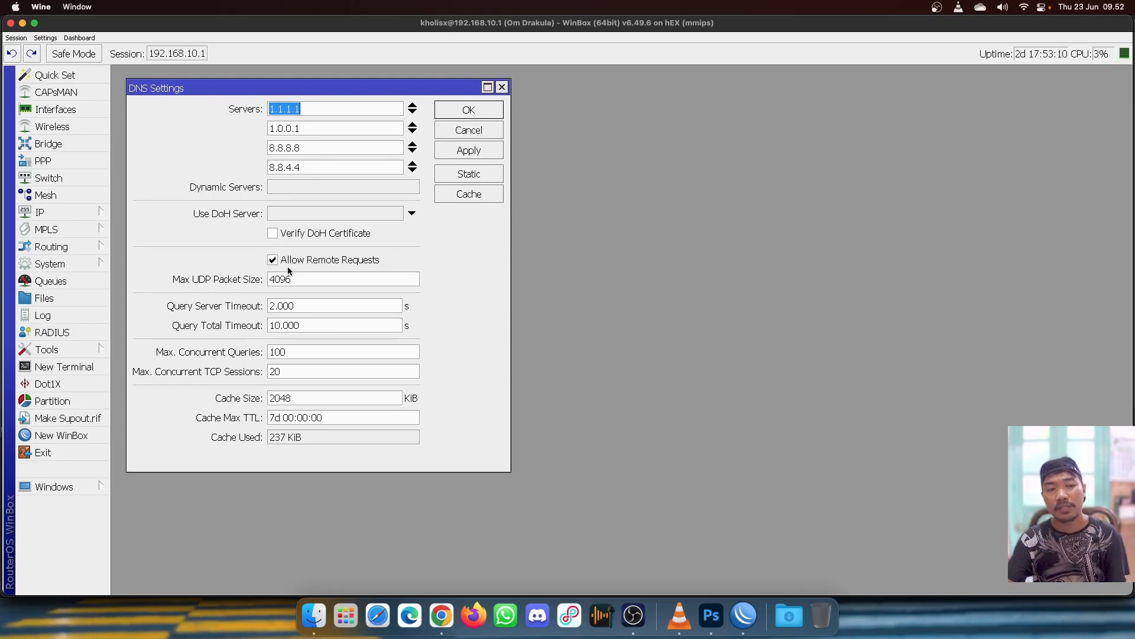
pyautogui.click(634, 615)
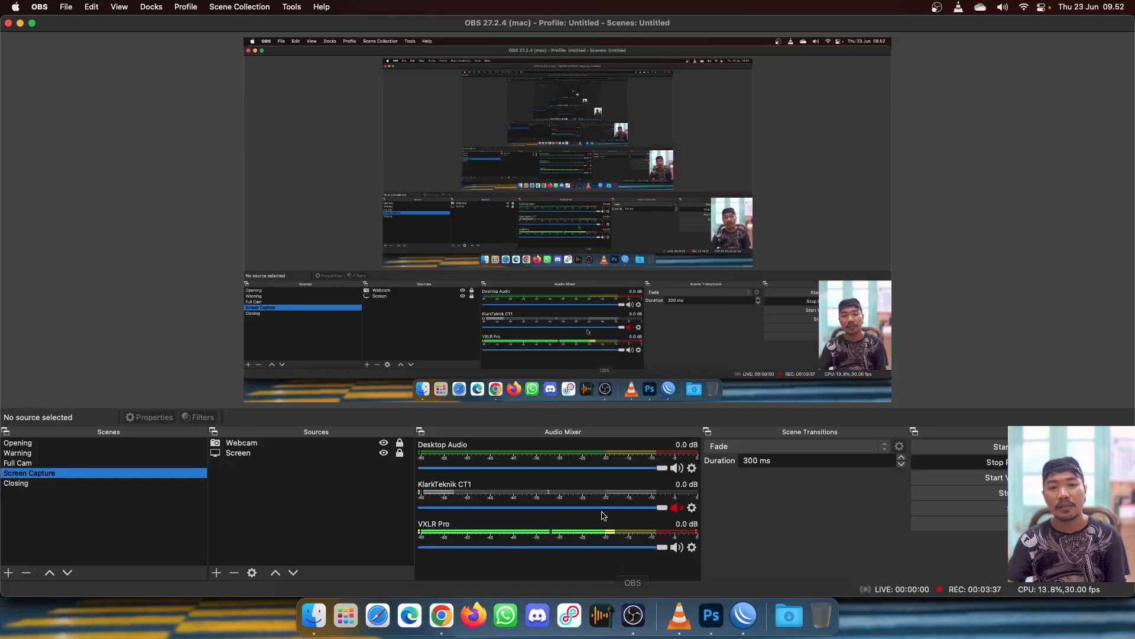
pyautogui.click(744, 615)
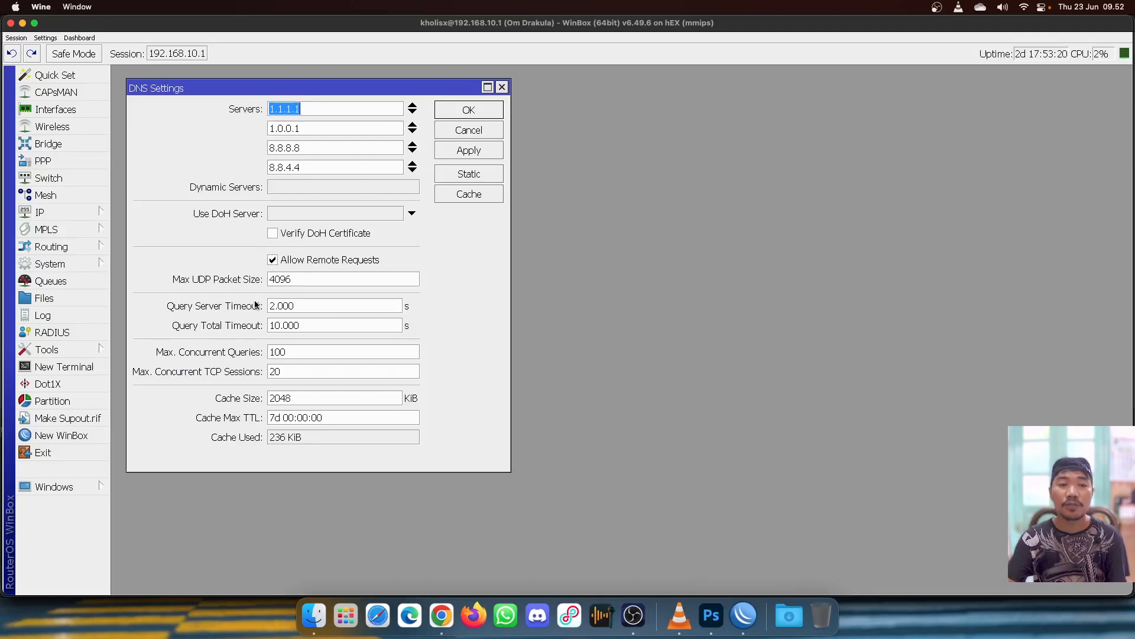
pyautogui.click(464, 110)
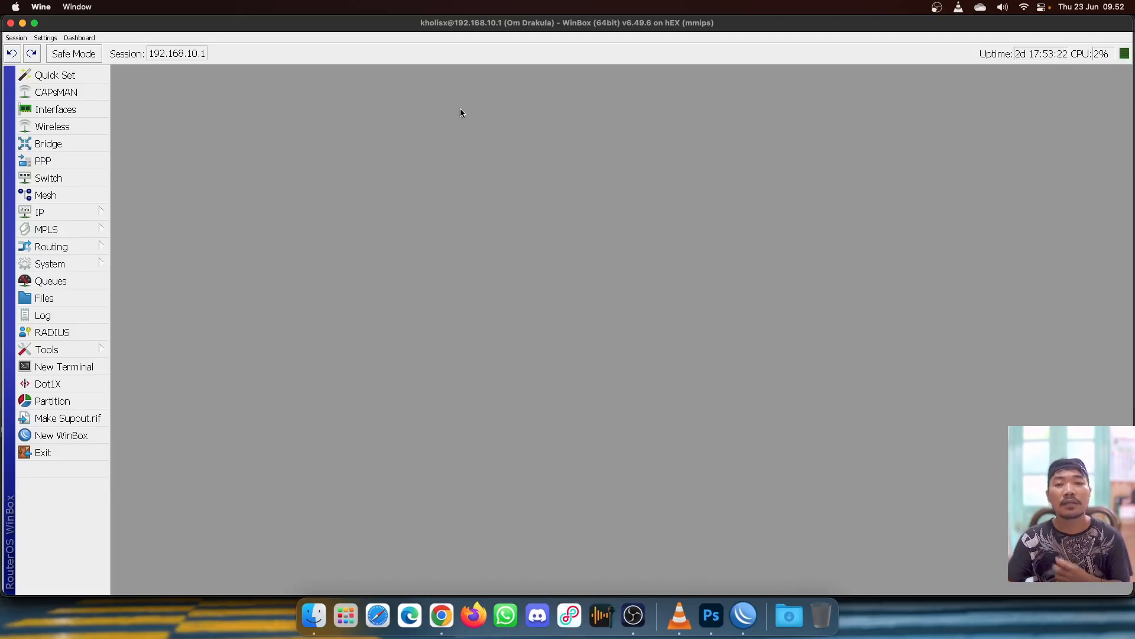
# Open the DHCP server list, look at the DHCP Setup wizard, and close the wizard without running it
pyautogui.click(77, 213)
pyautogui.click(145, 261)
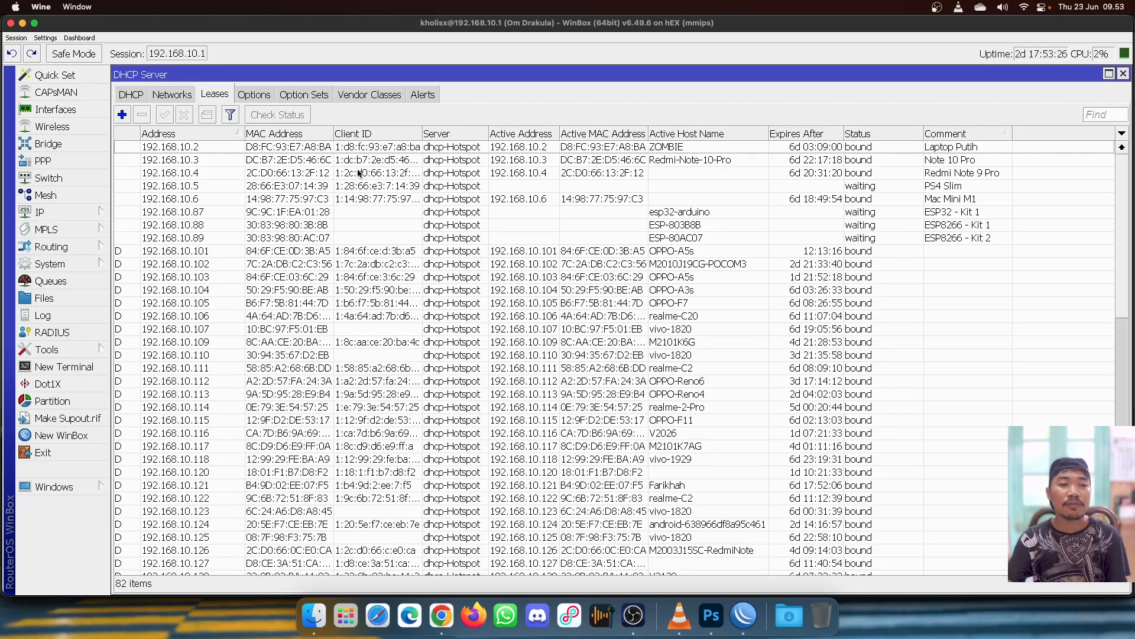
pyautogui.click(1108, 74)
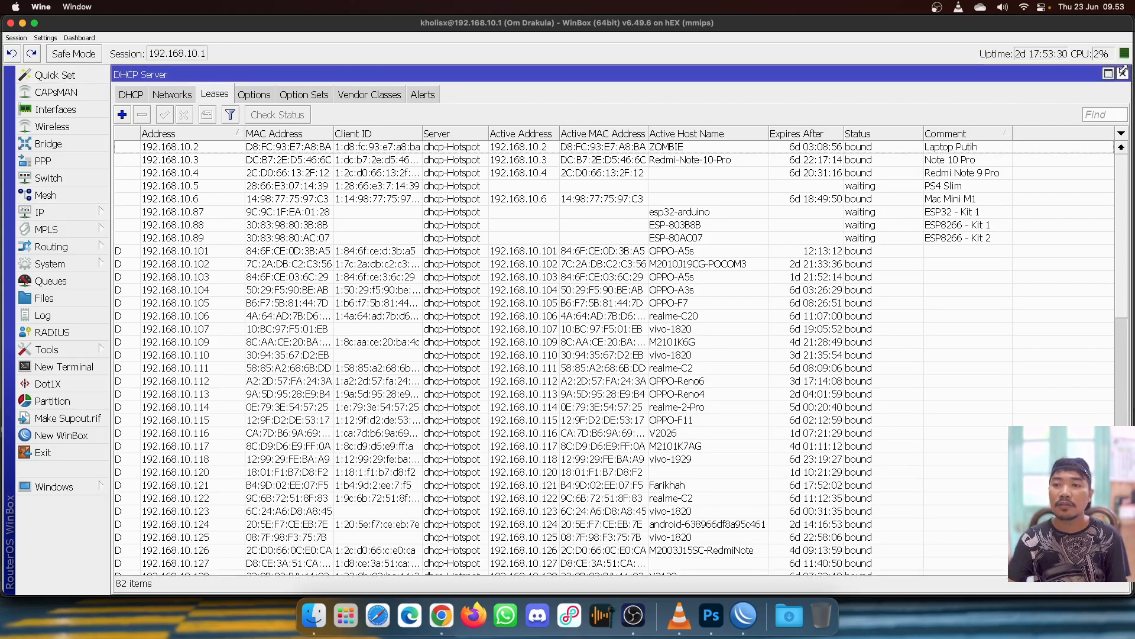
pyautogui.click(1110, 73)
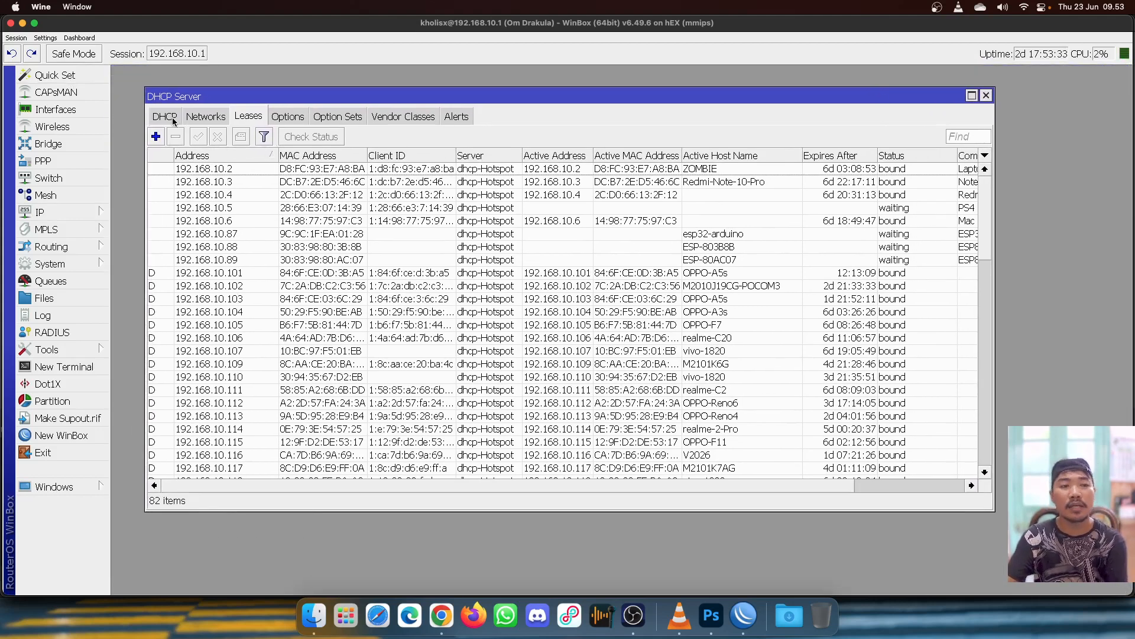
pyautogui.click(165, 117)
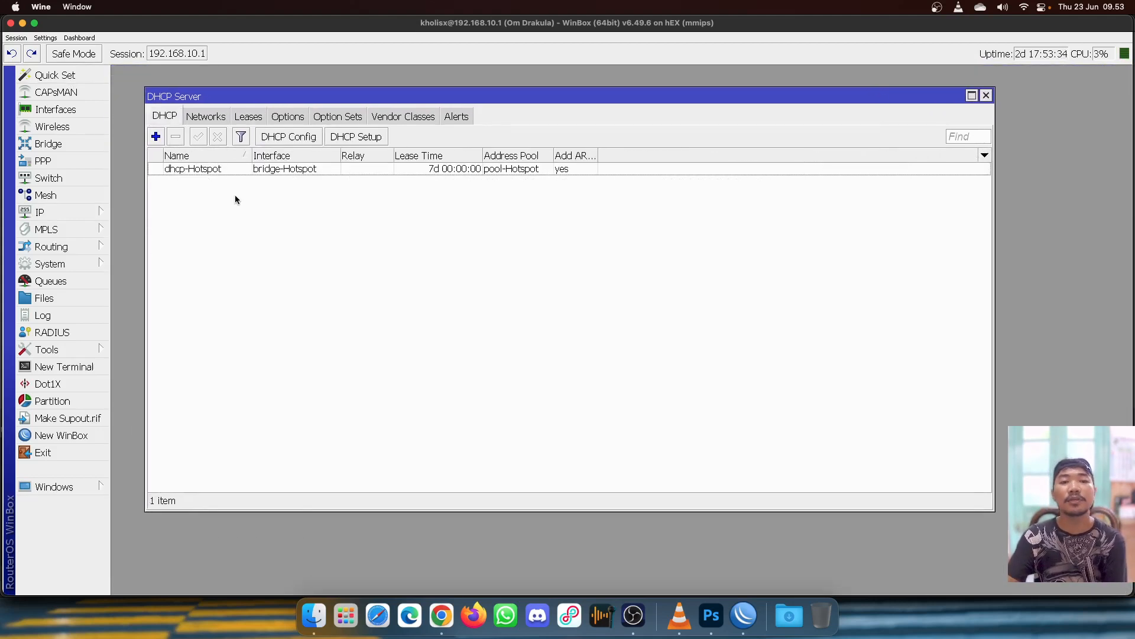
pyautogui.click(345, 137)
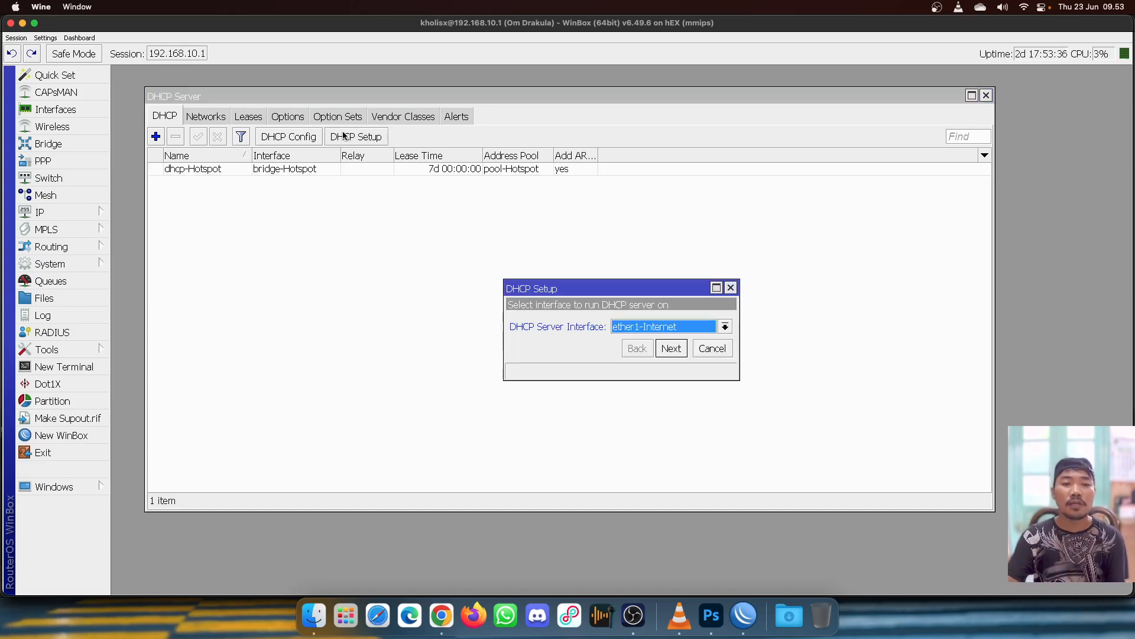
pyautogui.click(731, 288)
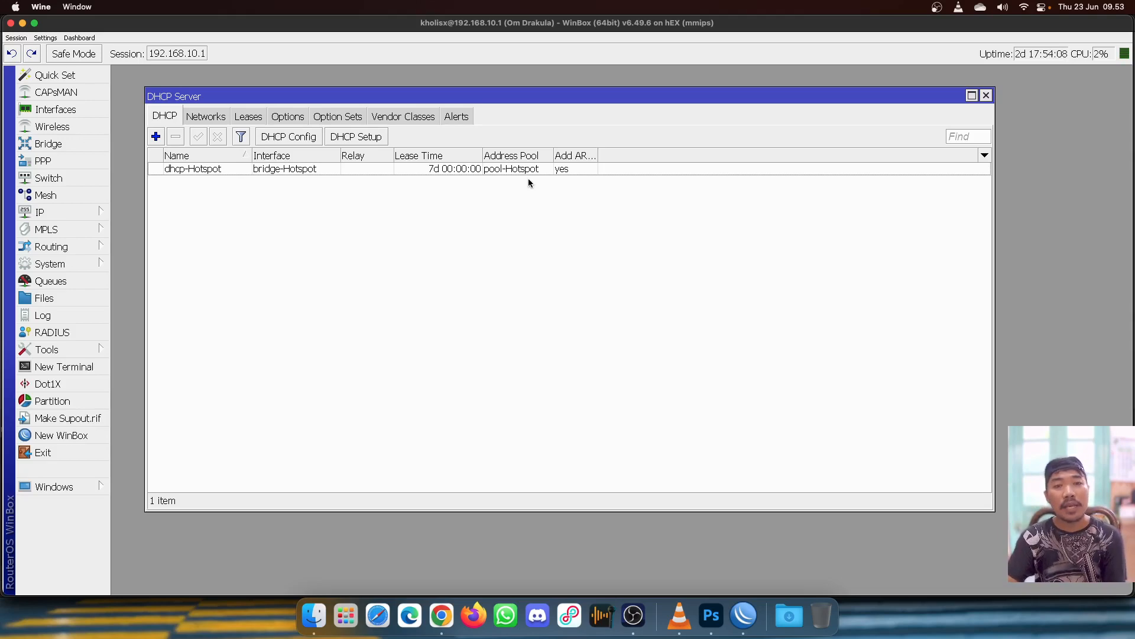
# Open the Hotspot server profiles, select profile-Hotspot, and arrange the Hotspot and DHCP Server windows so both can be compared
pyautogui.click(77, 213)
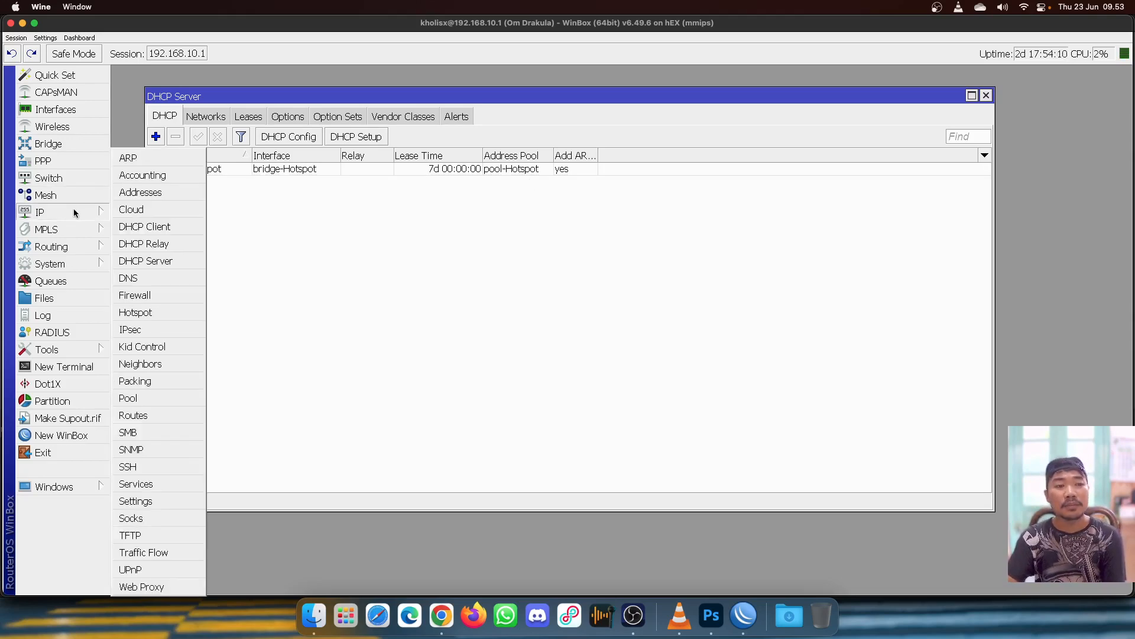
pyautogui.click(157, 313)
pyautogui.click(252, 129)
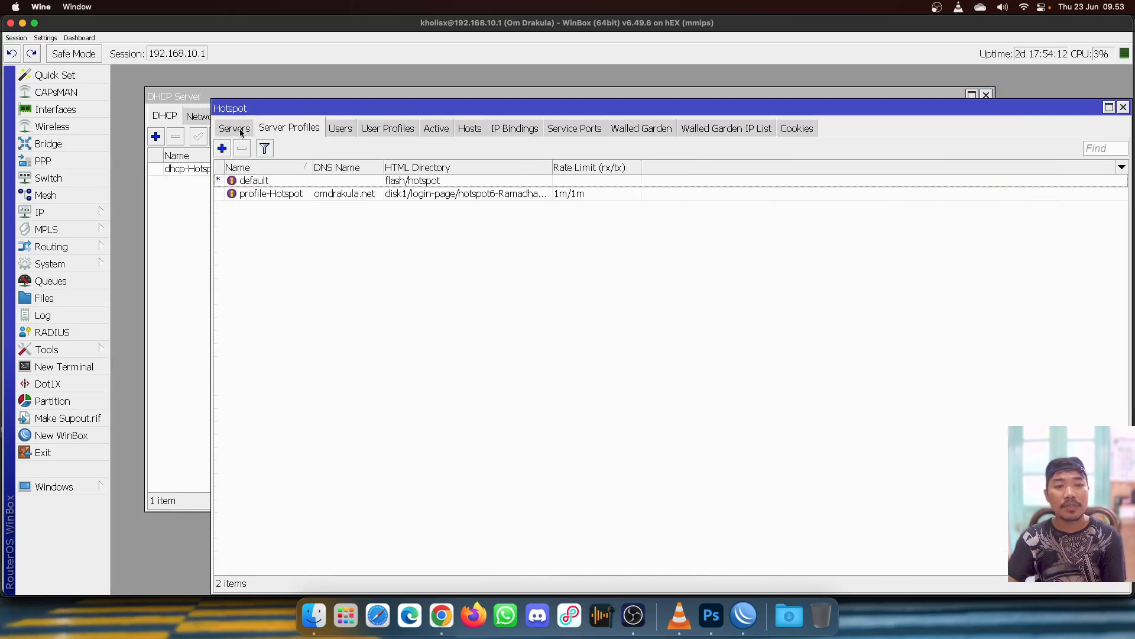
pyautogui.click(348, 193)
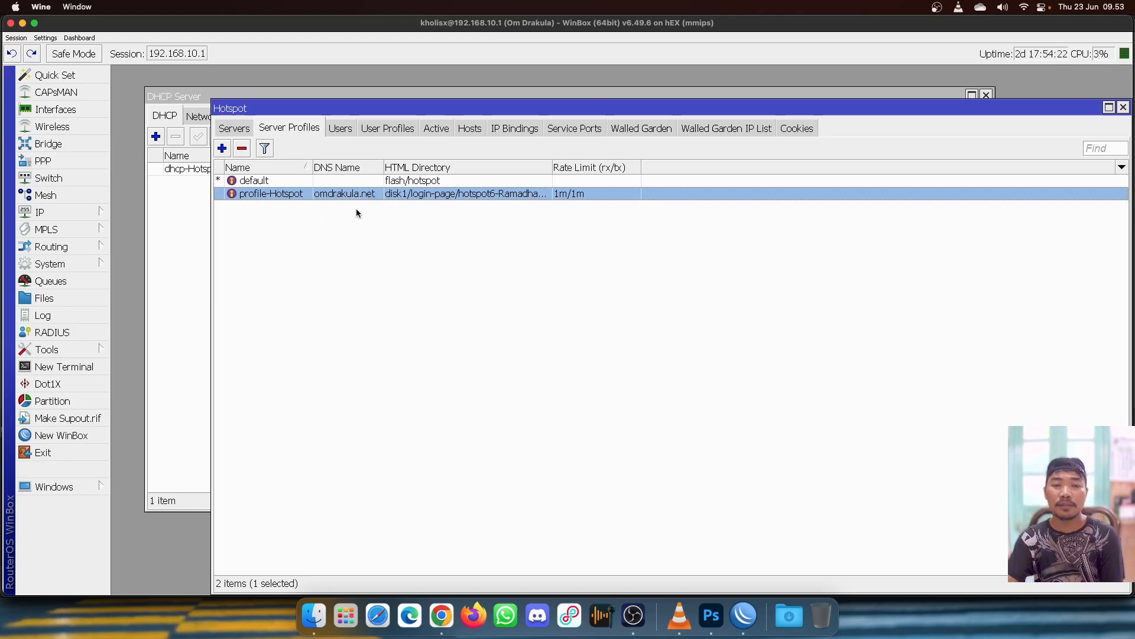
pyautogui.moveTo(212, 101); pyautogui.dragTo(361, 155)
pyautogui.moveTo(495, 170); pyautogui.dragTo(265, 161)
pyautogui.click(294, 98)
pyautogui.moveTo(294, 98); pyautogui.dragTo(421, 90)
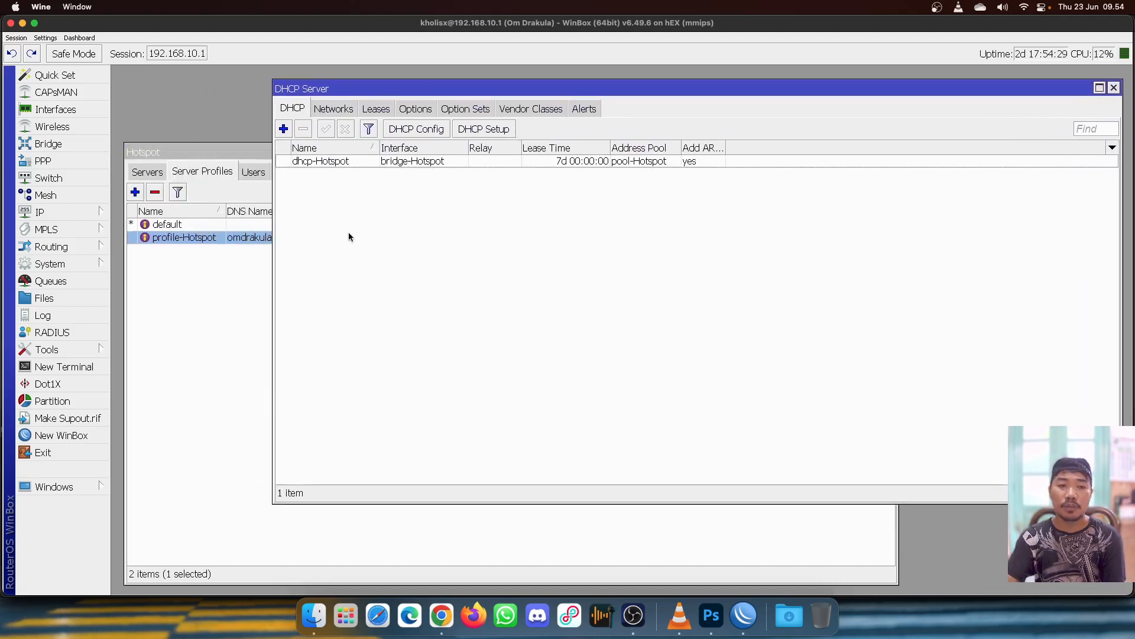
# Open the 192.168.10.0/24 DHCP network entry and examine its address, gateway and DNS server
pyautogui.click(334, 111)
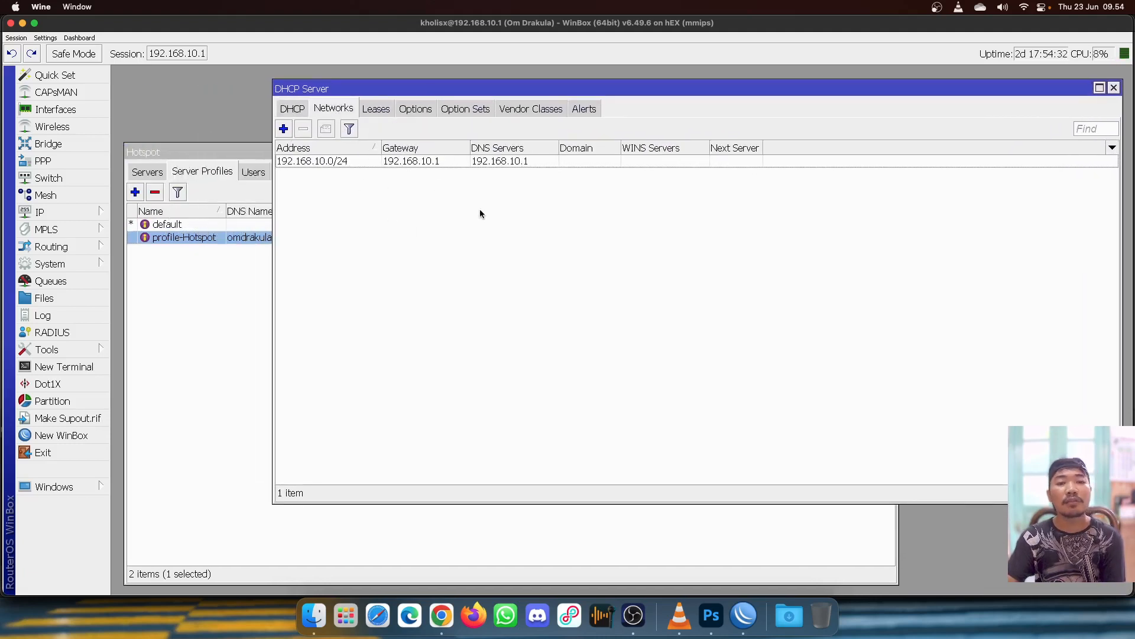
pyautogui.doubleClick(449, 161)
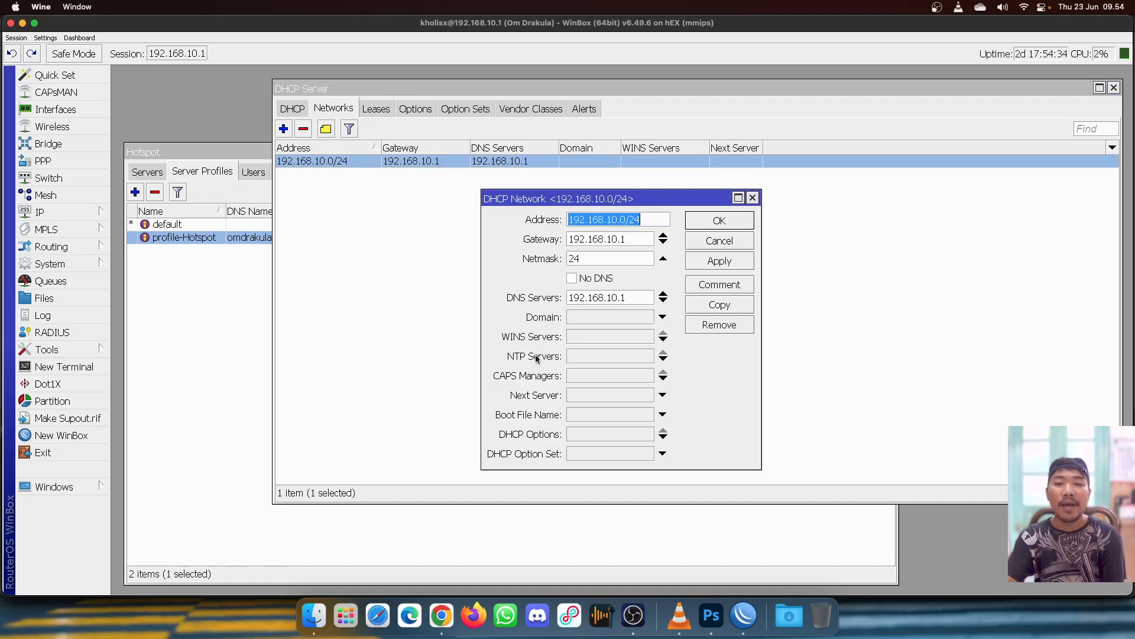
pyautogui.click(636, 219)
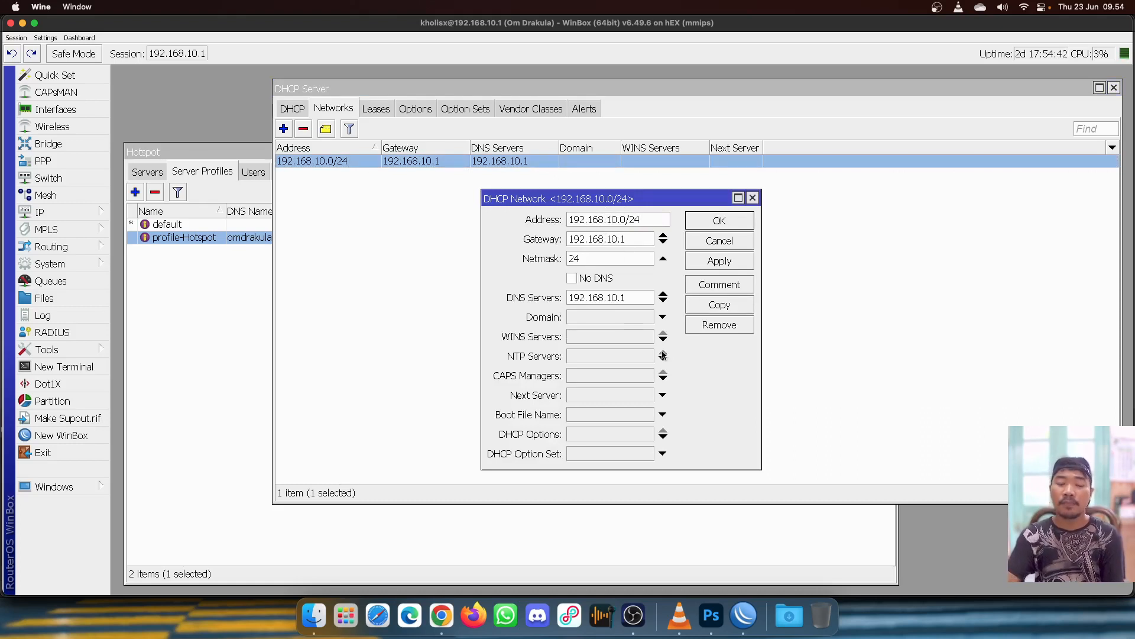
pyautogui.moveTo(642, 297); pyautogui.dragTo(554, 290)
pyautogui.click(630, 298)
pyautogui.click(634, 240)
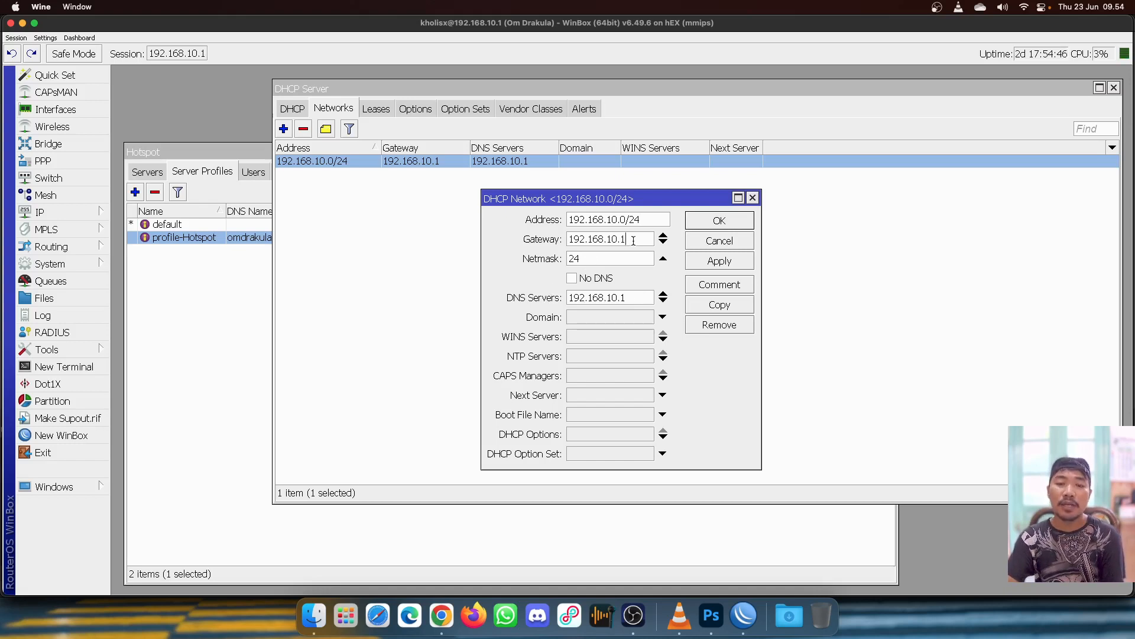
pyautogui.moveTo(628, 238); pyautogui.dragTo(565, 239)
pyautogui.click(627, 239)
pyautogui.click(622, 238)
pyautogui.moveTo(643, 201); pyautogui.dragTo(875, 276)
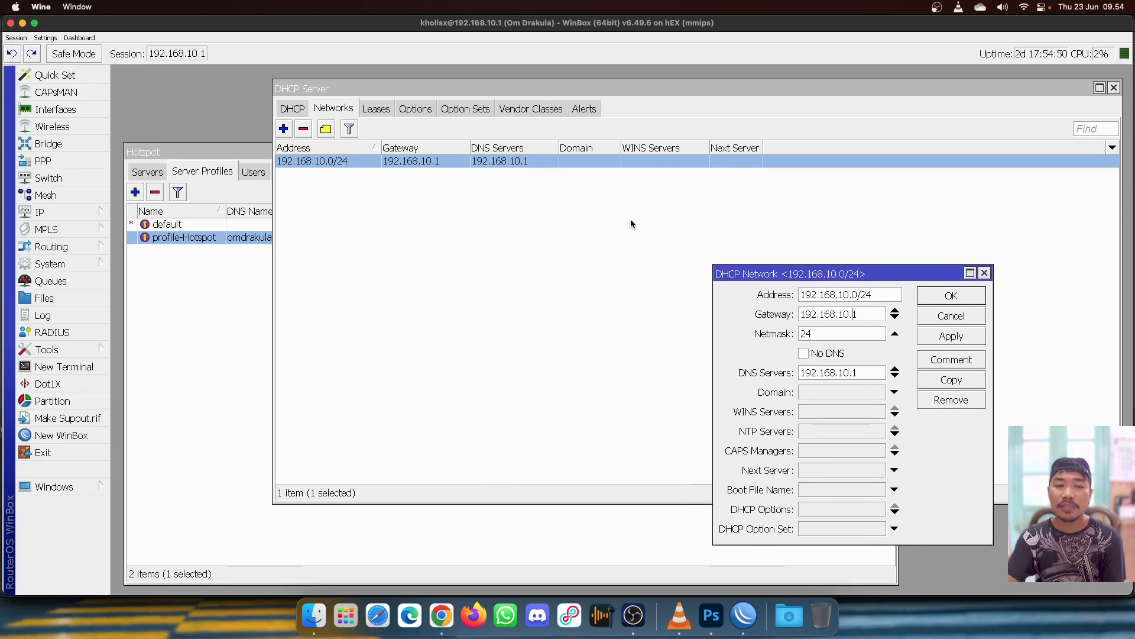
# Set the DNS server of the 192.168.10.0/24 DHCP network to 1.1.1.1 in its open dialog
pyautogui.click(217, 298)
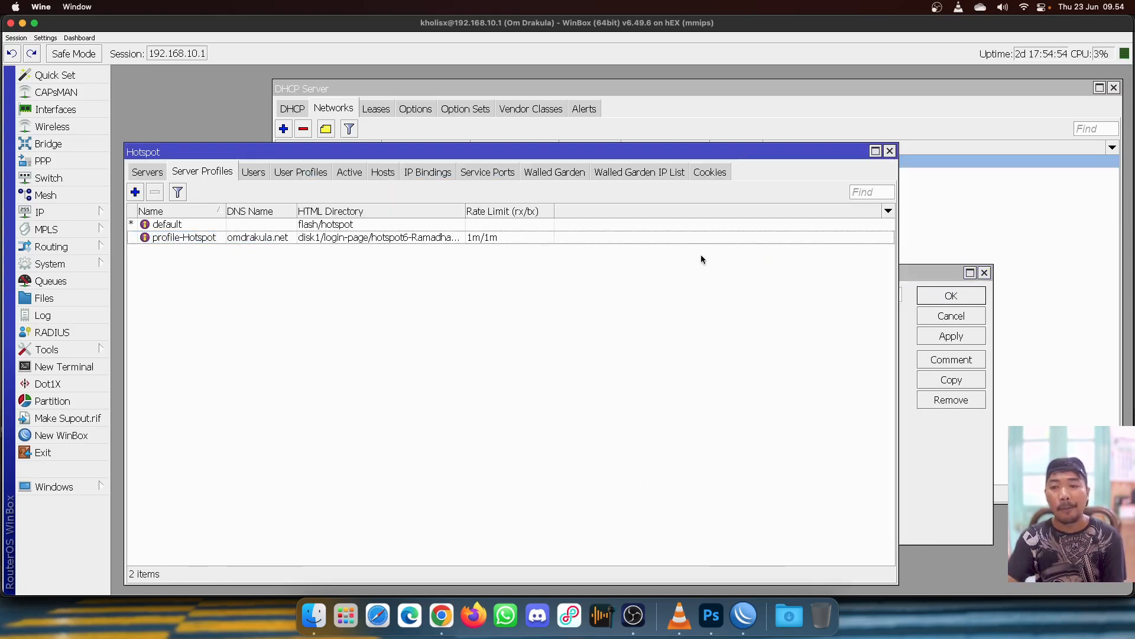
pyautogui.click(902, 276)
pyautogui.moveTo(903, 276); pyautogui.dragTo(956, 285)
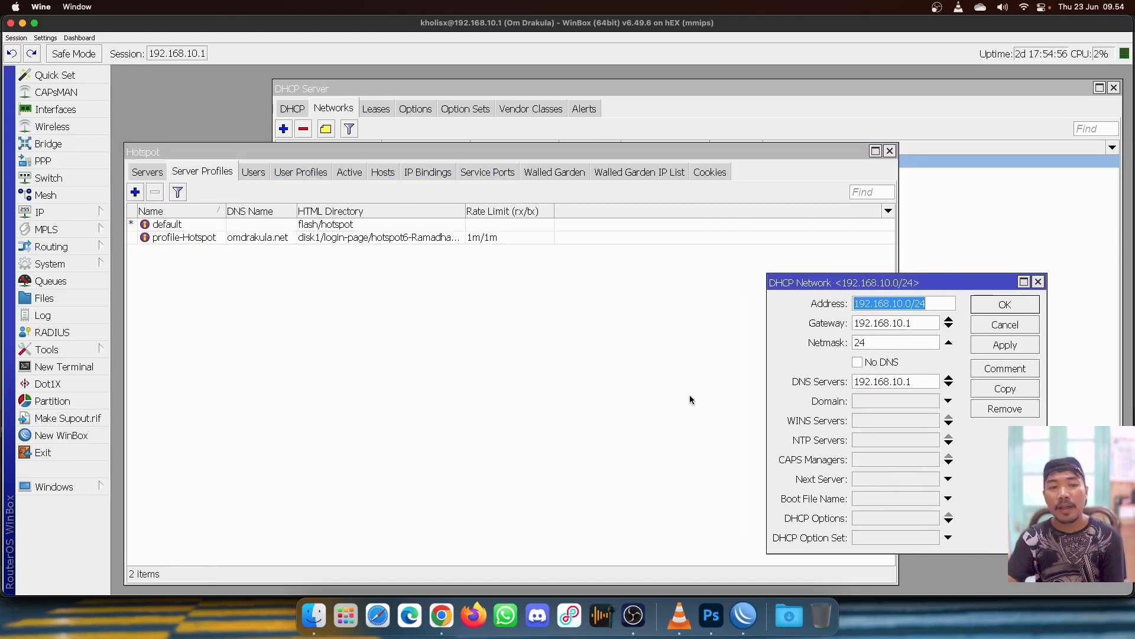
pyautogui.click(920, 382)
pyautogui.doubleClick(919, 382)
pyautogui.write('1.1.')
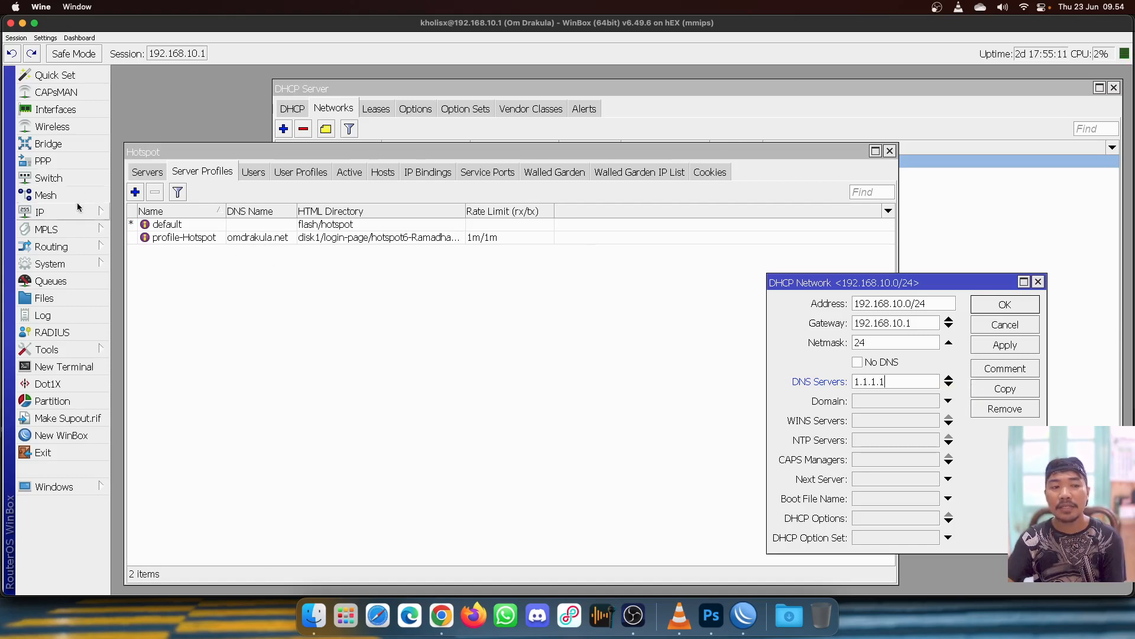
# Open the router's DNS settings alongside the DHCP network dialog and check the remote requests option
pyautogui.click(40, 211)
pyautogui.click(137, 278)
pyautogui.moveTo(377, 94); pyautogui.dragTo(564, 99)
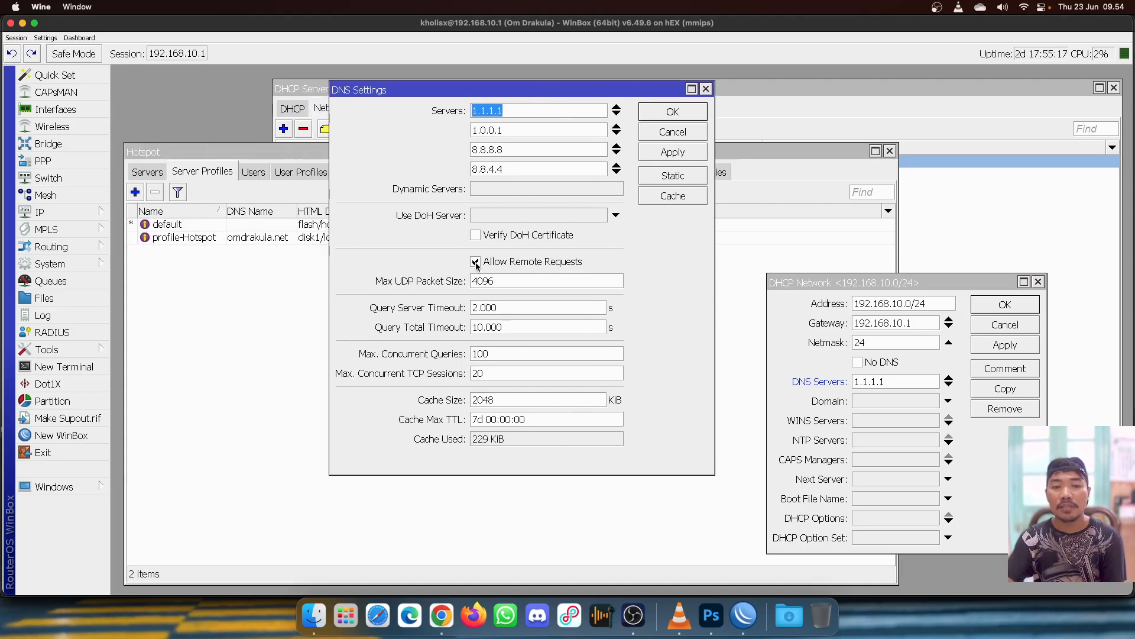
# Set the DHCP network's DNS server to the router address 192.168.10.1
pyautogui.click(902, 383)
pyautogui.doubleClick(903, 383)
pyautogui.write('192.168')
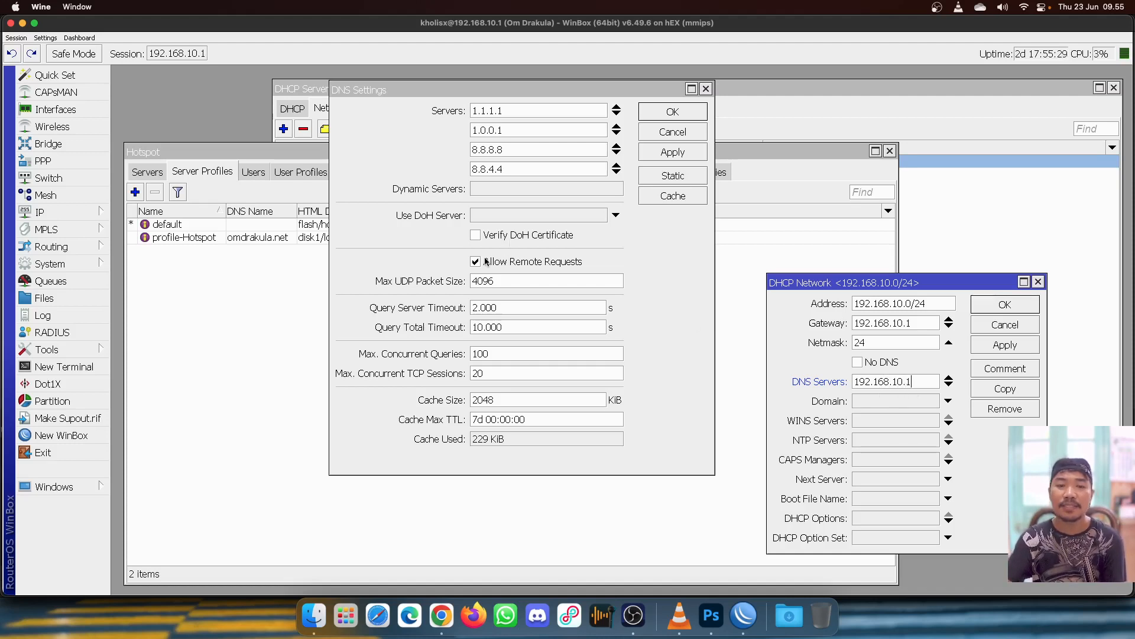
# Open the static DNS entries, select the omdrakula.net record, and place the list clear of the hotspot profiles
pyautogui.click(674, 176)
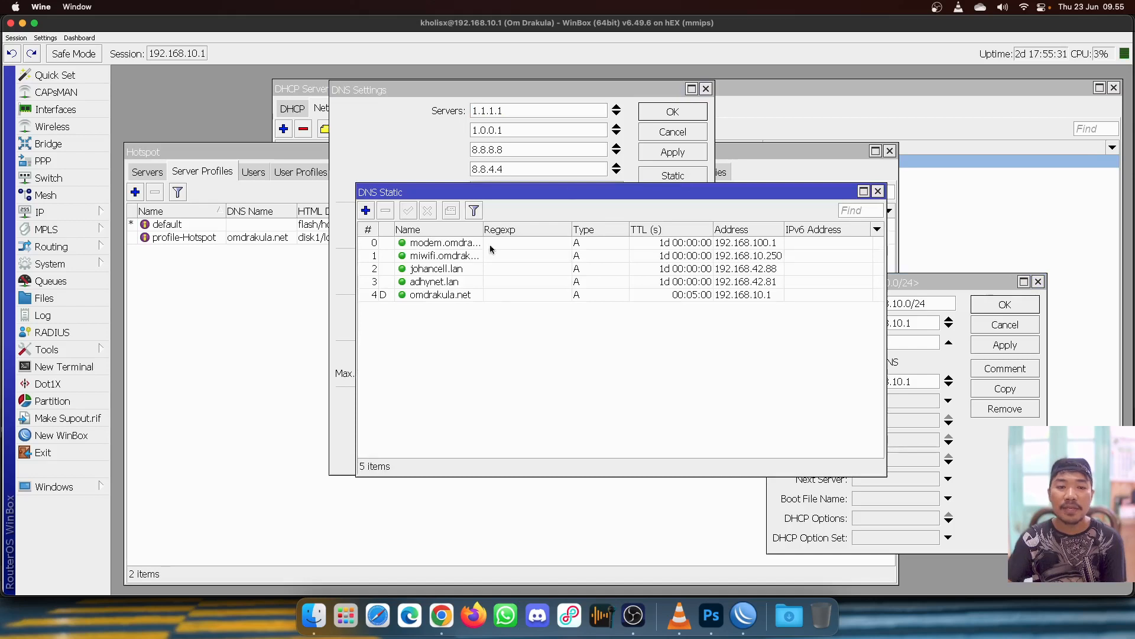
pyautogui.moveTo(506, 196); pyautogui.dragTo(396, 223)
pyautogui.click(314, 321)
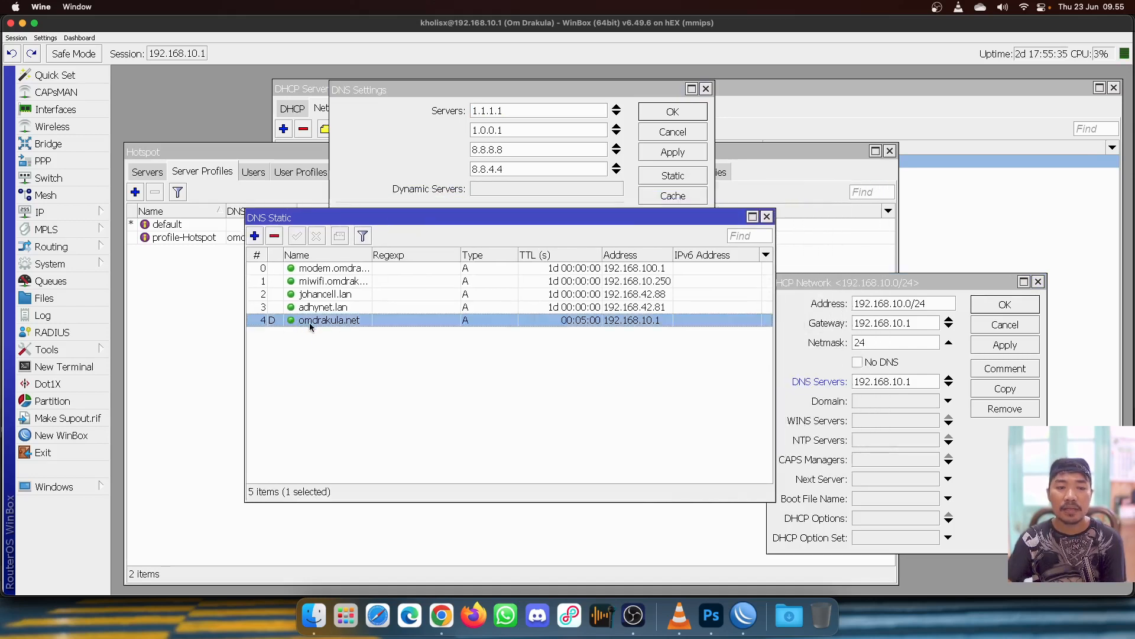
pyautogui.moveTo(315, 220); pyautogui.dragTo(520, 103)
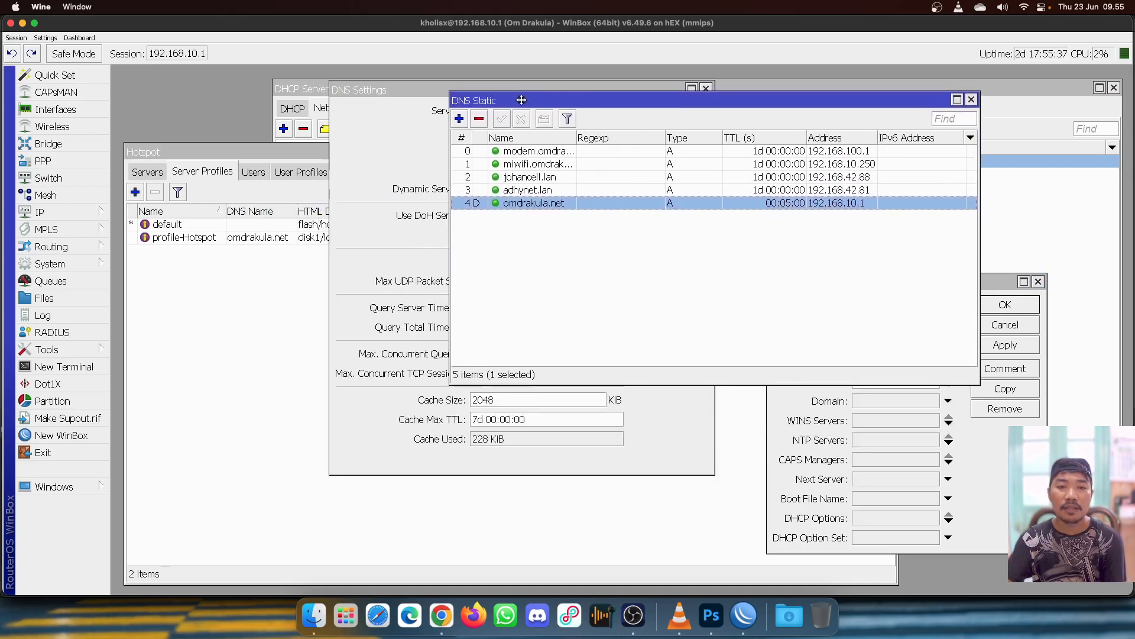
# Compare the hotspot profile's DNS name with the static DNS record, the DHCP network's DNS server and the DHCP networks list
pyautogui.click(299, 235)
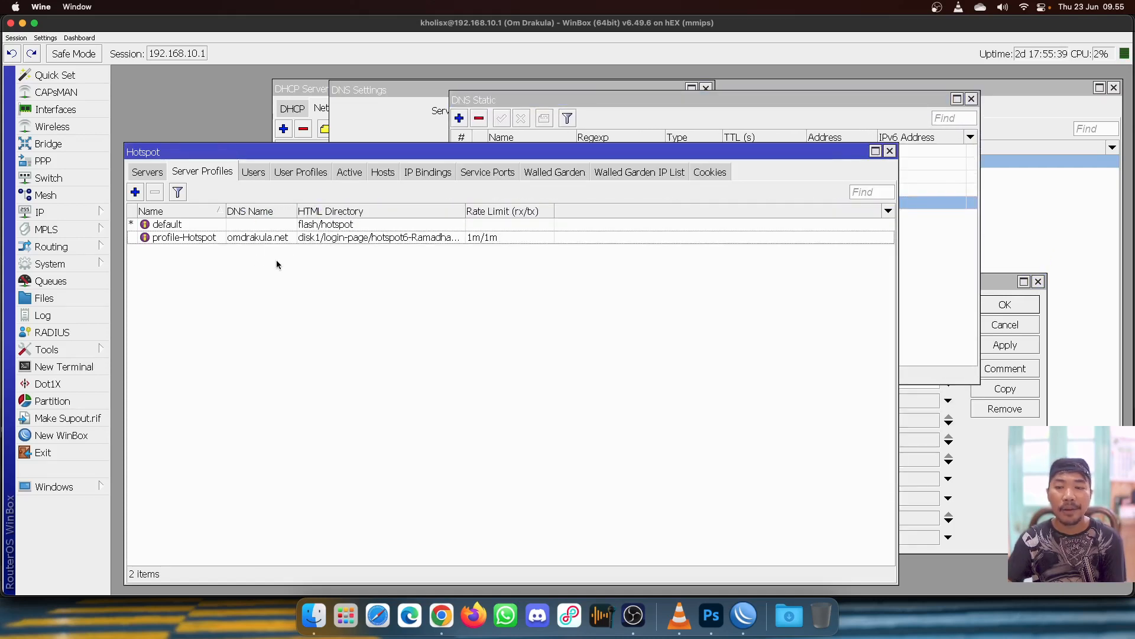
pyautogui.click(1004, 475)
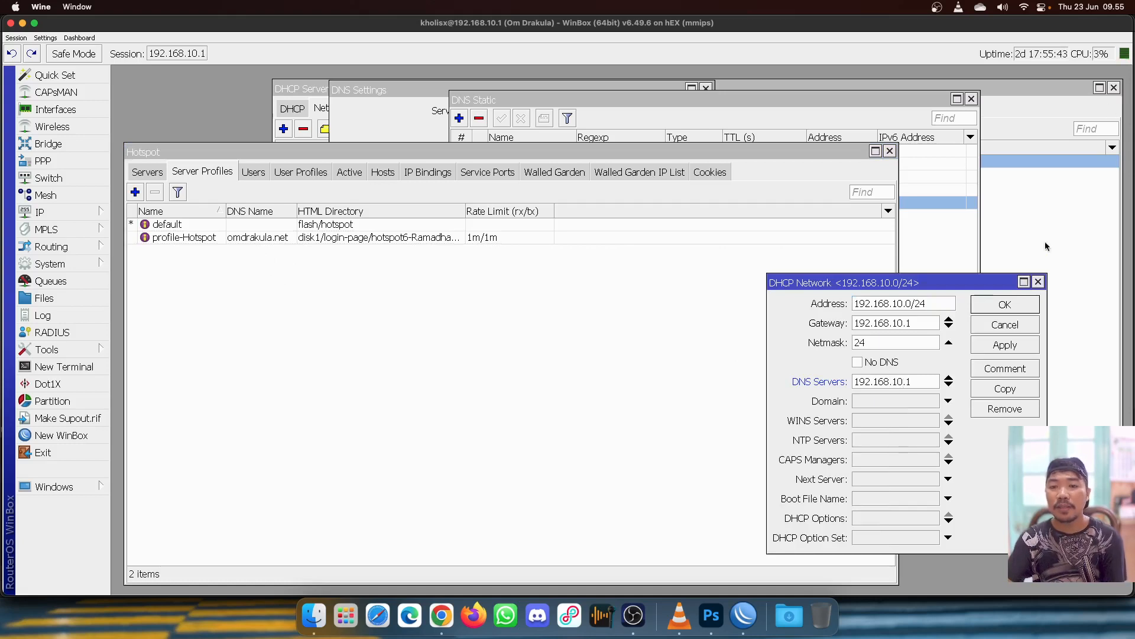
pyautogui.click(585, 122)
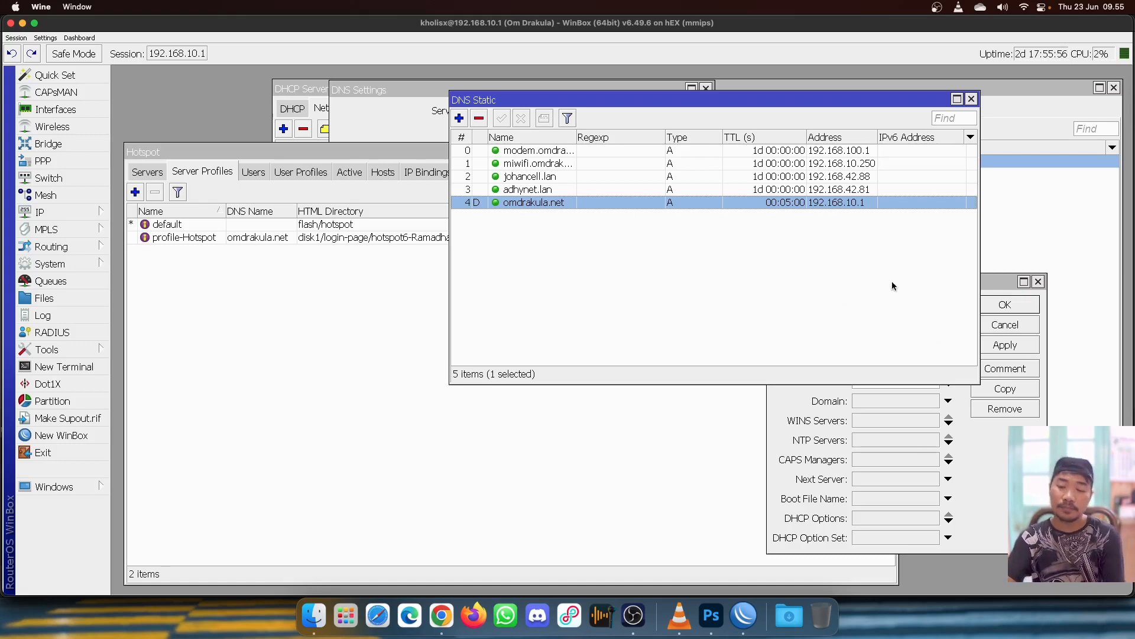
pyautogui.click(932, 398)
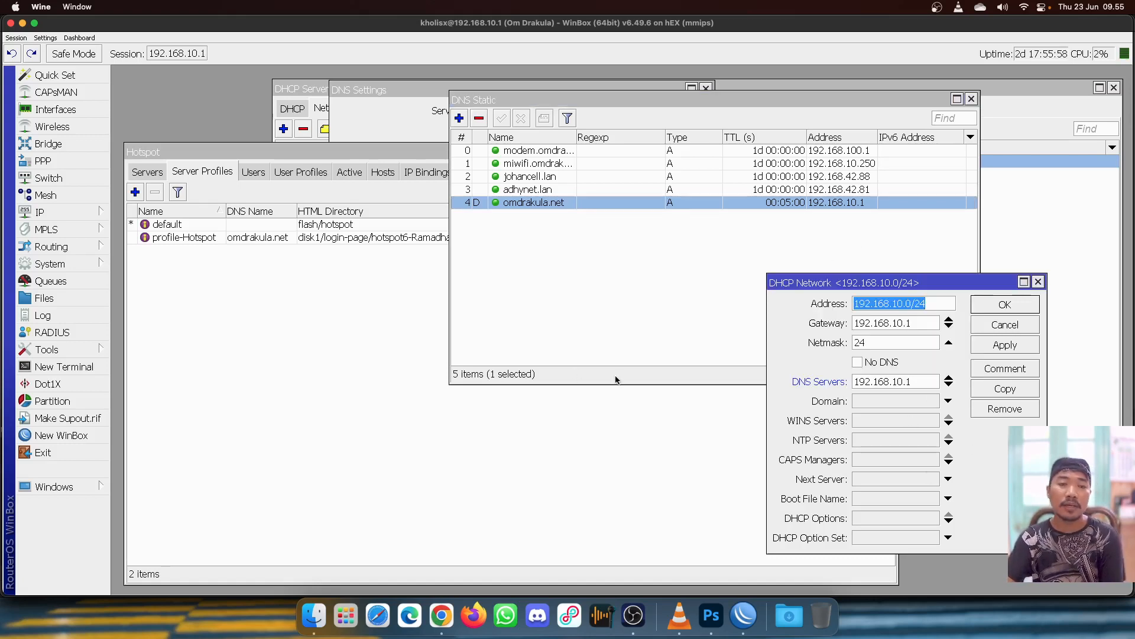
pyautogui.click(315, 98)
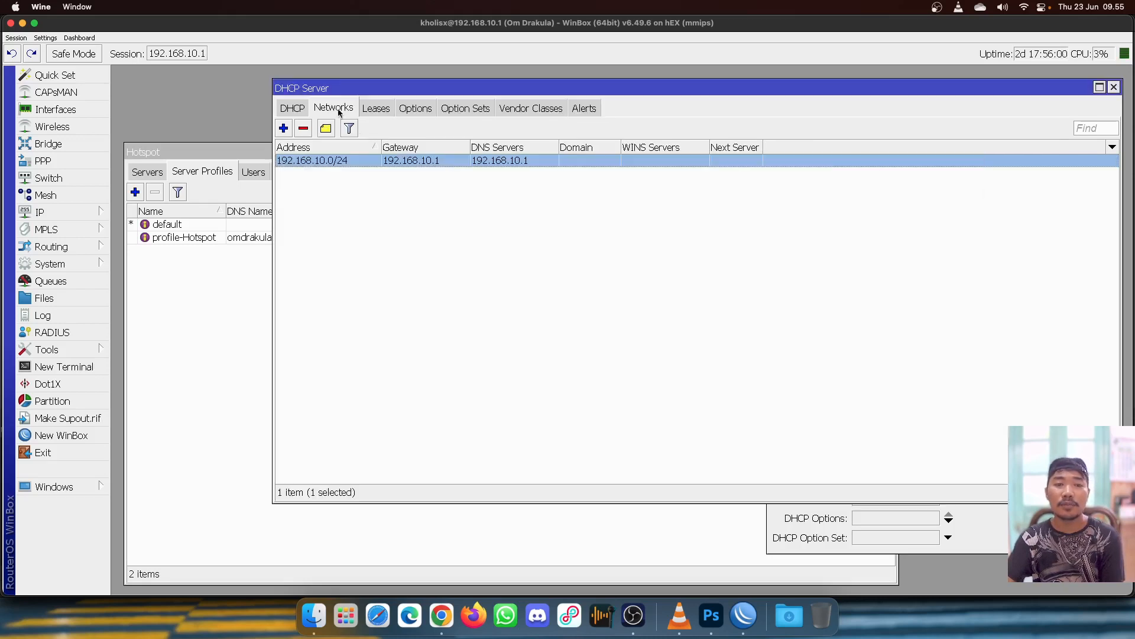
# Check the gateway and DNS server of the 192.168.10.0/24 DHCP network, and bring the static DNS entries in front of the networks list
pyautogui.doubleClick(412, 163)
pyautogui.click(925, 383)
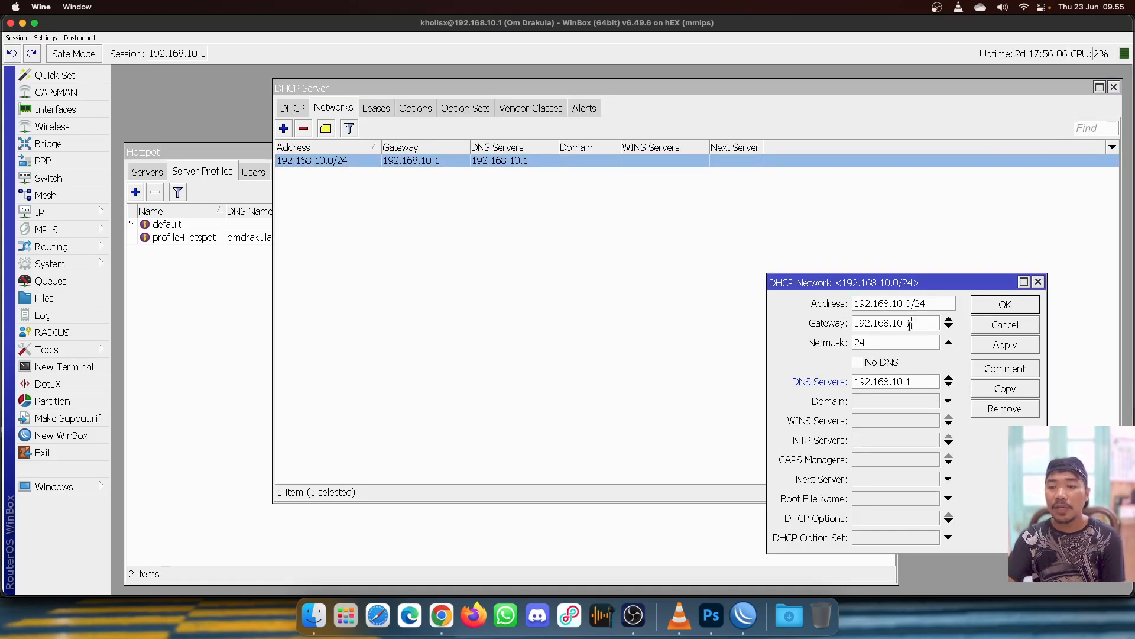
pyautogui.moveTo(1016, 88); pyautogui.dragTo(1003, 144)
pyautogui.click(849, 112)
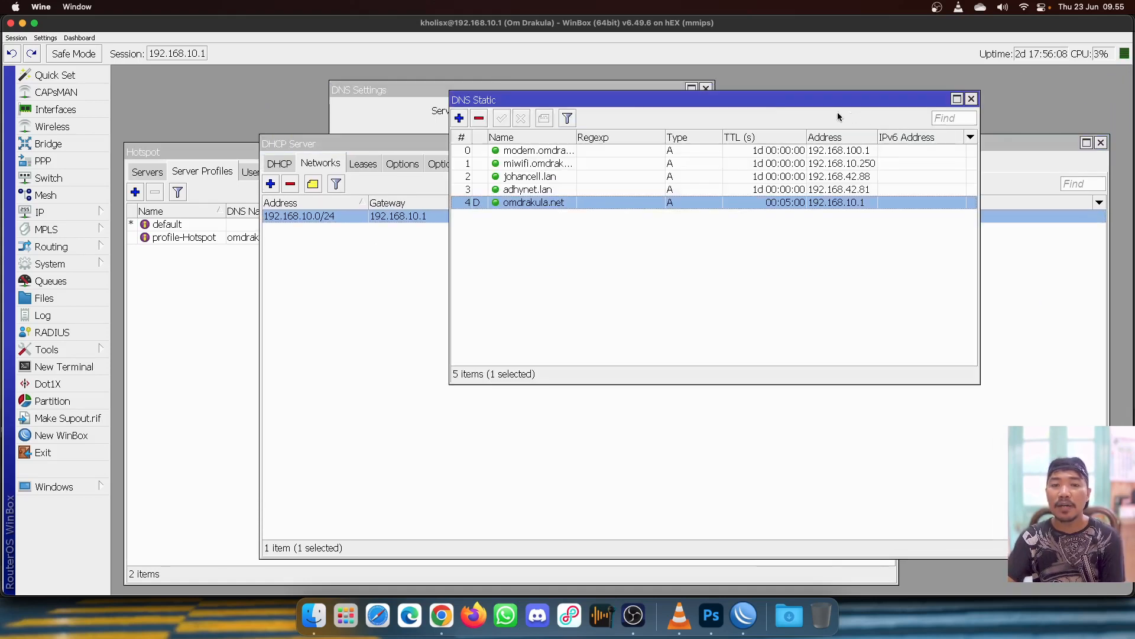
pyautogui.moveTo(793, 104); pyautogui.dragTo(804, 98)
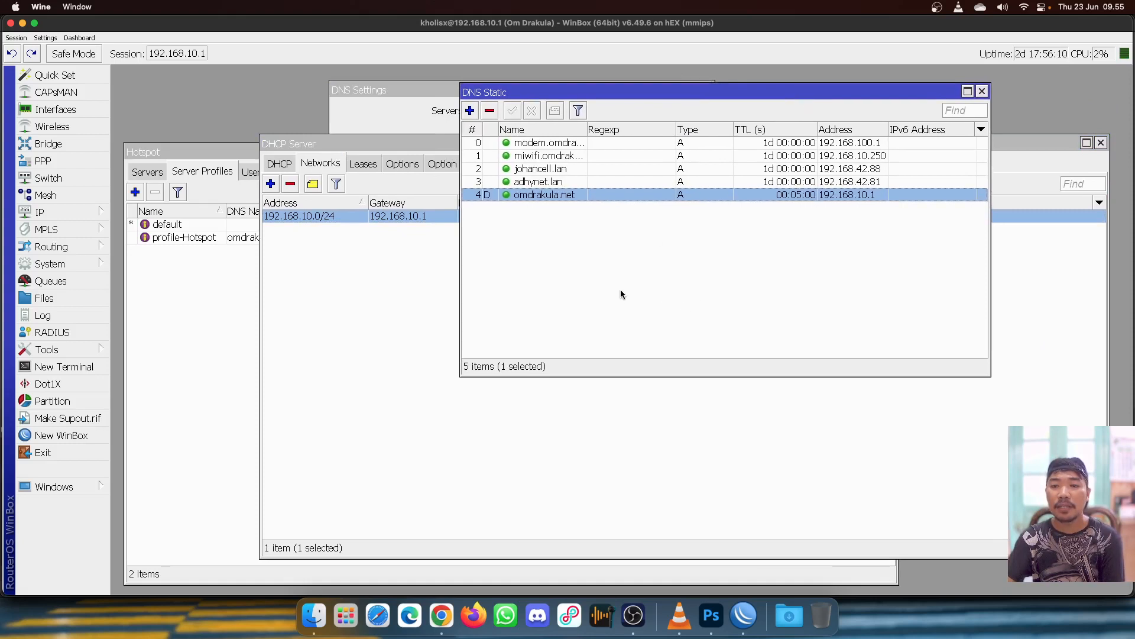
# Cross-check the hotspot profile's DNS name against the omdrakula.net static record's address and the DHCP network's DNS server
pyautogui.click(246, 240)
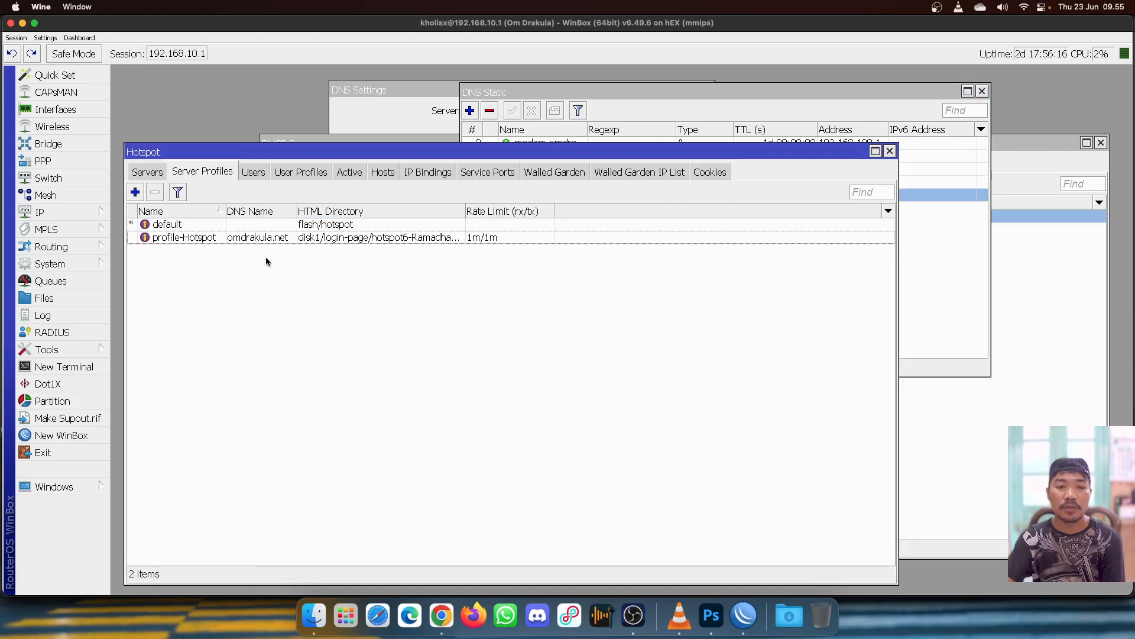
pyautogui.click(590, 107)
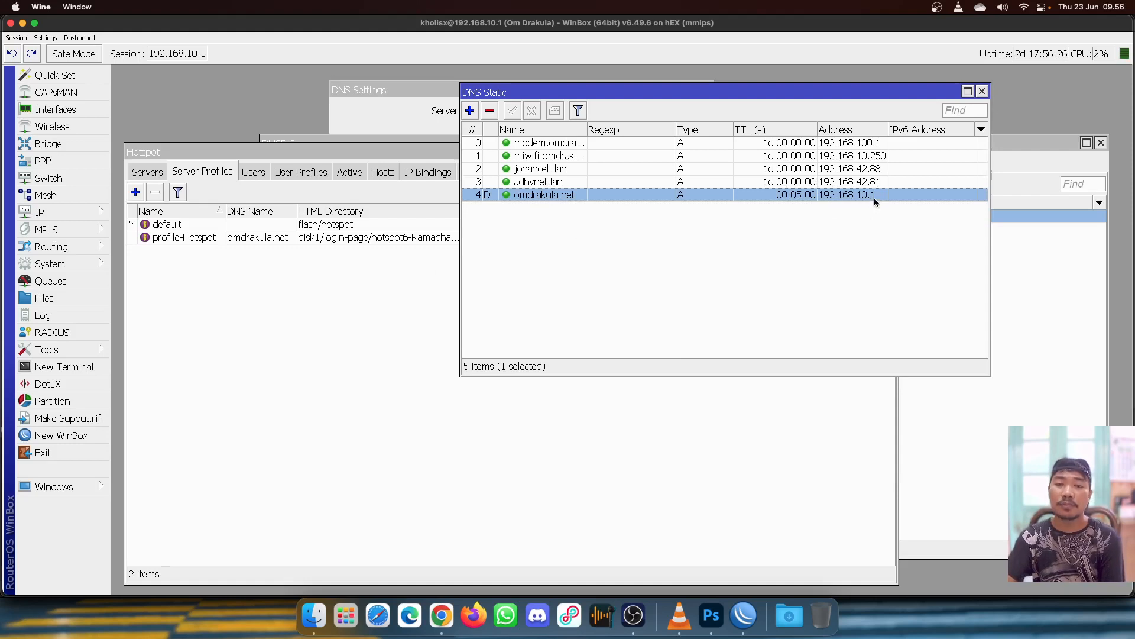
pyautogui.click(345, 140)
pyautogui.click(355, 222)
pyautogui.doubleClick(356, 216)
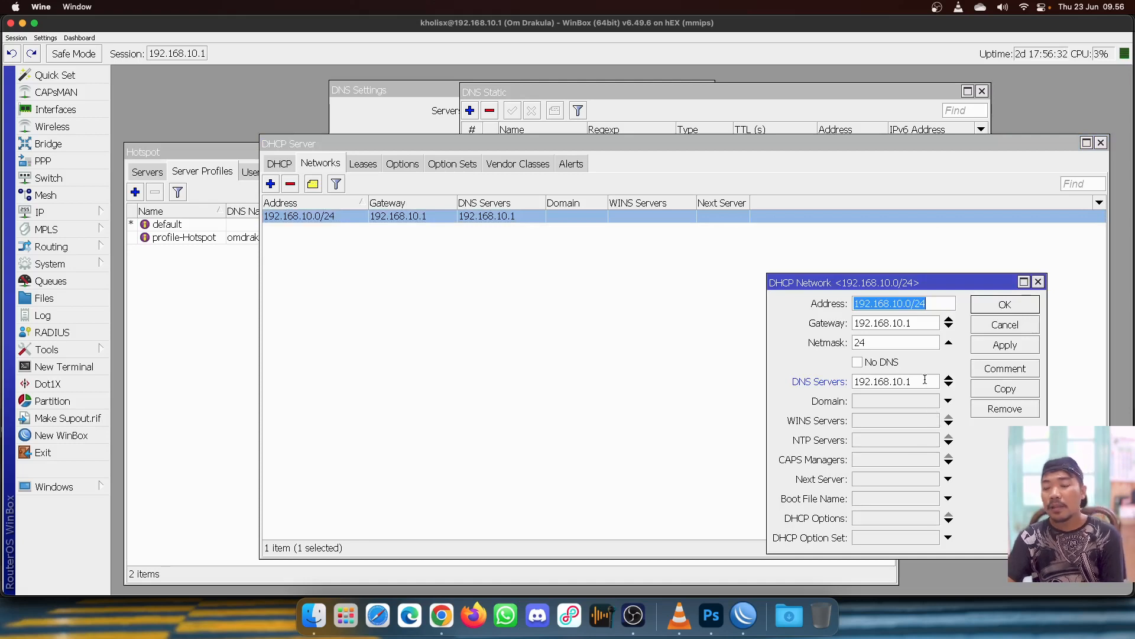
# Close the DHCP network, DHCP server, static DNS, hotspot and DNS settings windows to clear the workspace
pyautogui.click(1037, 282)
pyautogui.click(675, 312)
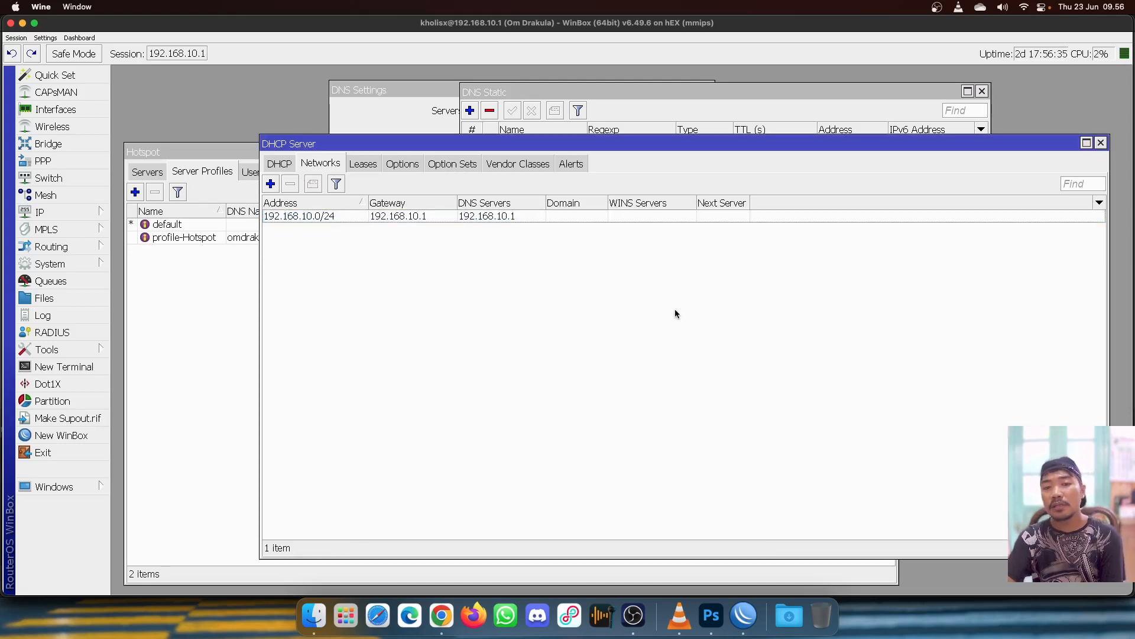
pyautogui.click(1101, 143)
pyautogui.click(982, 91)
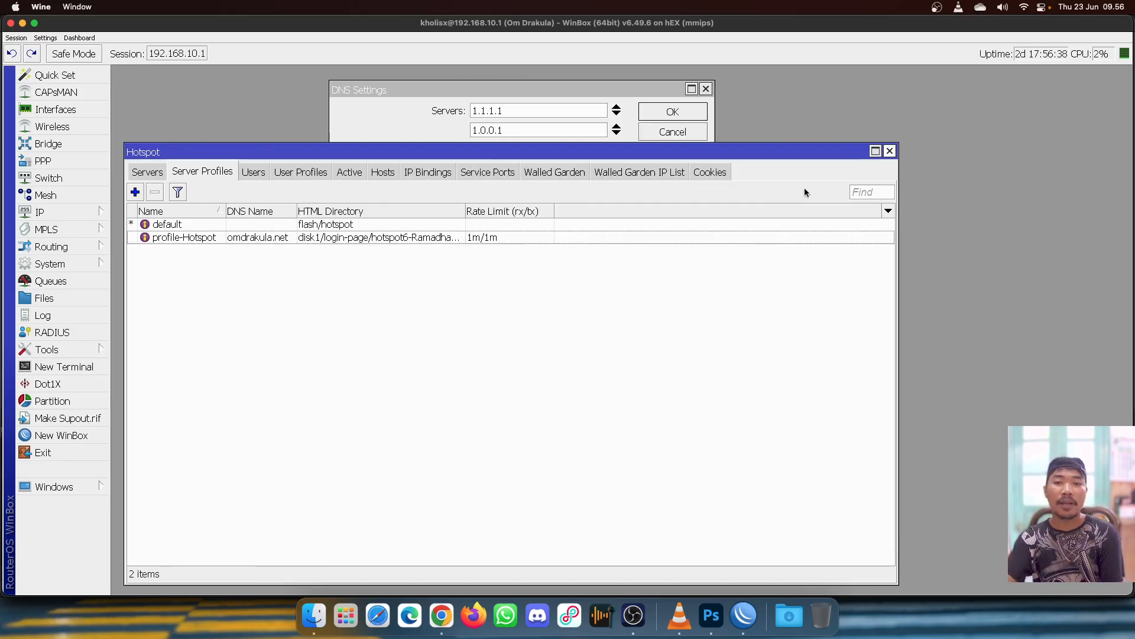
pyautogui.click(891, 152)
pyautogui.click(706, 89)
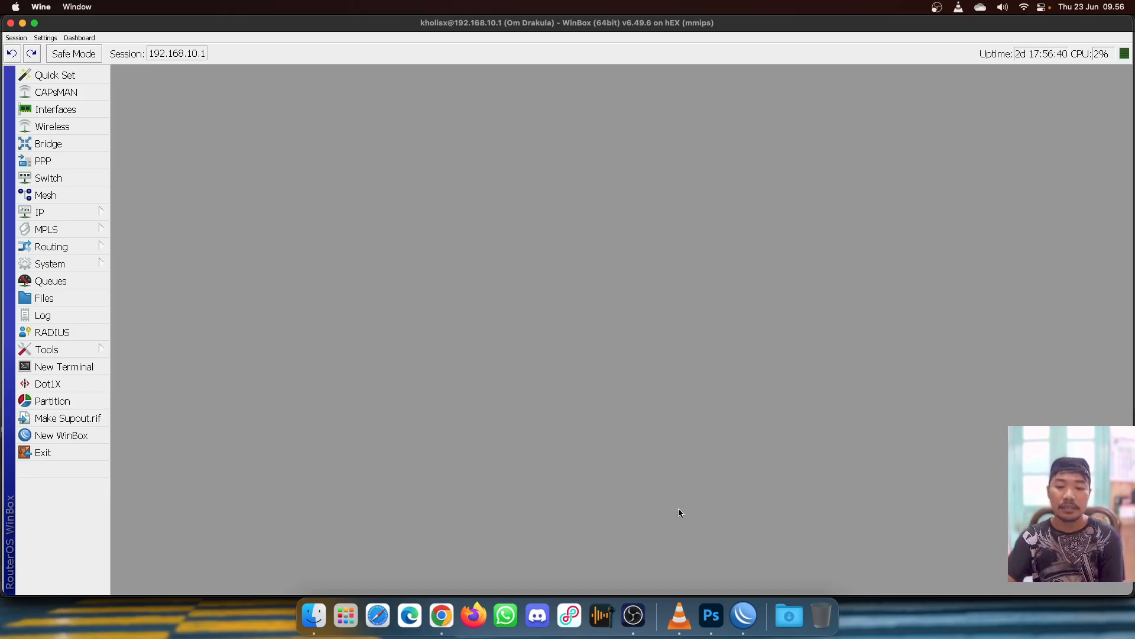
pyautogui.click(633, 615)
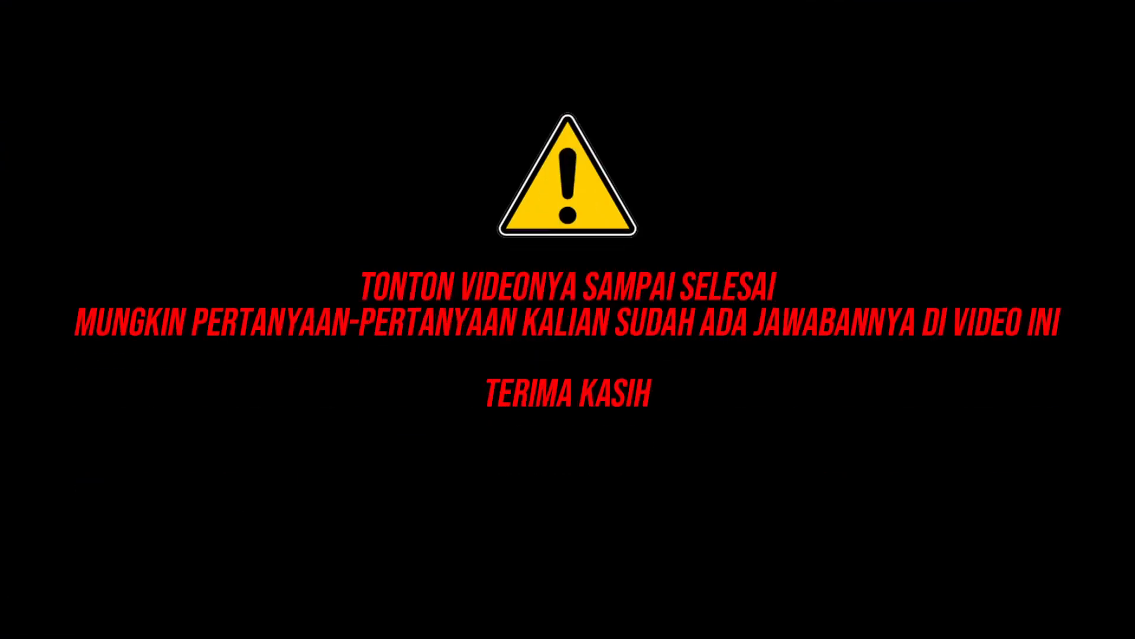